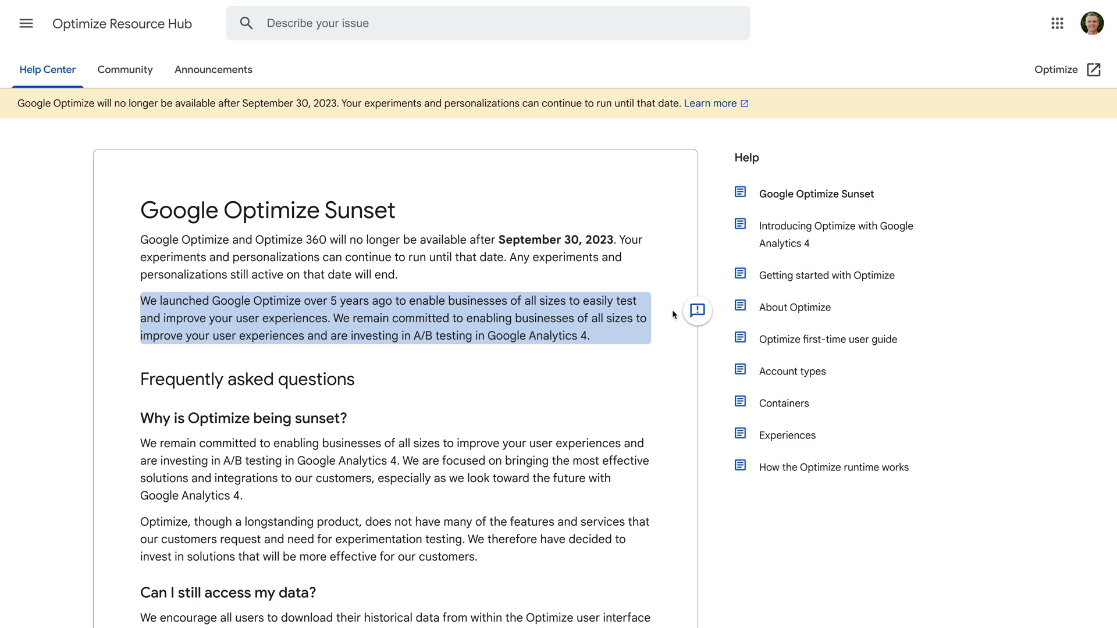
Read down the Optimize sunset FAQ and highlight the paragraph on Optimize lacking features.
scroll(666, 314, down, 2)
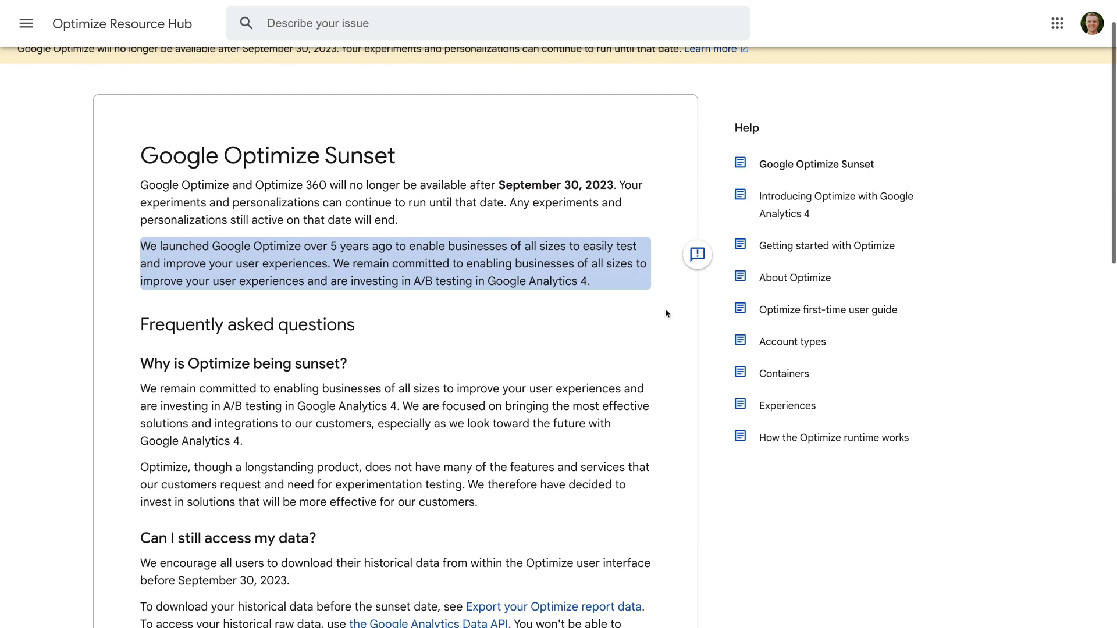
scroll(664, 308, down, 2)
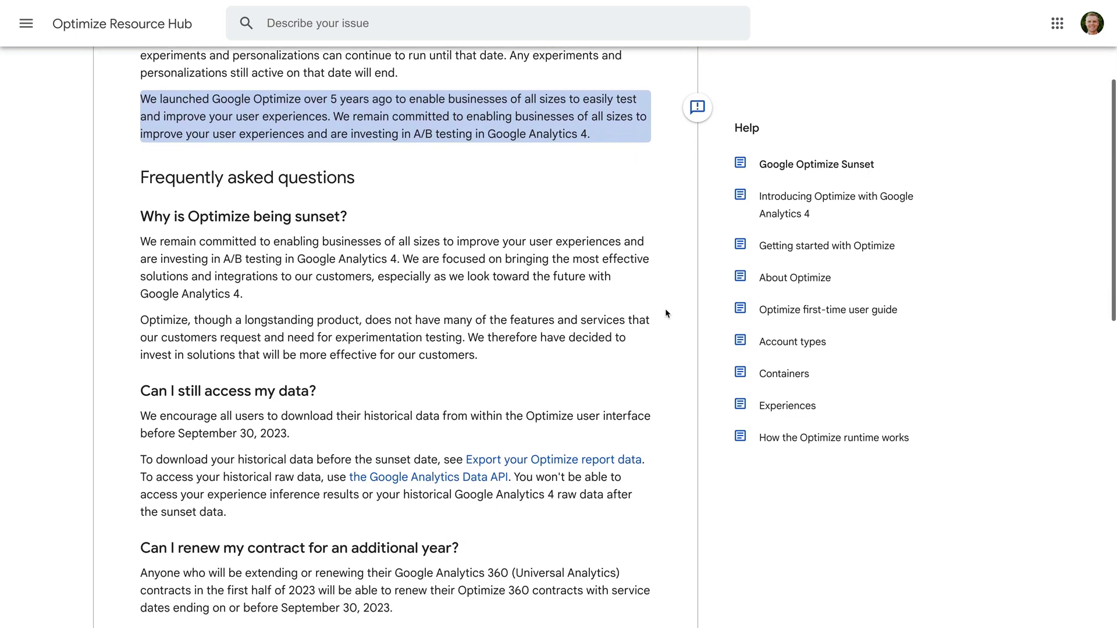
triple_click(640, 316)
click(639, 320)
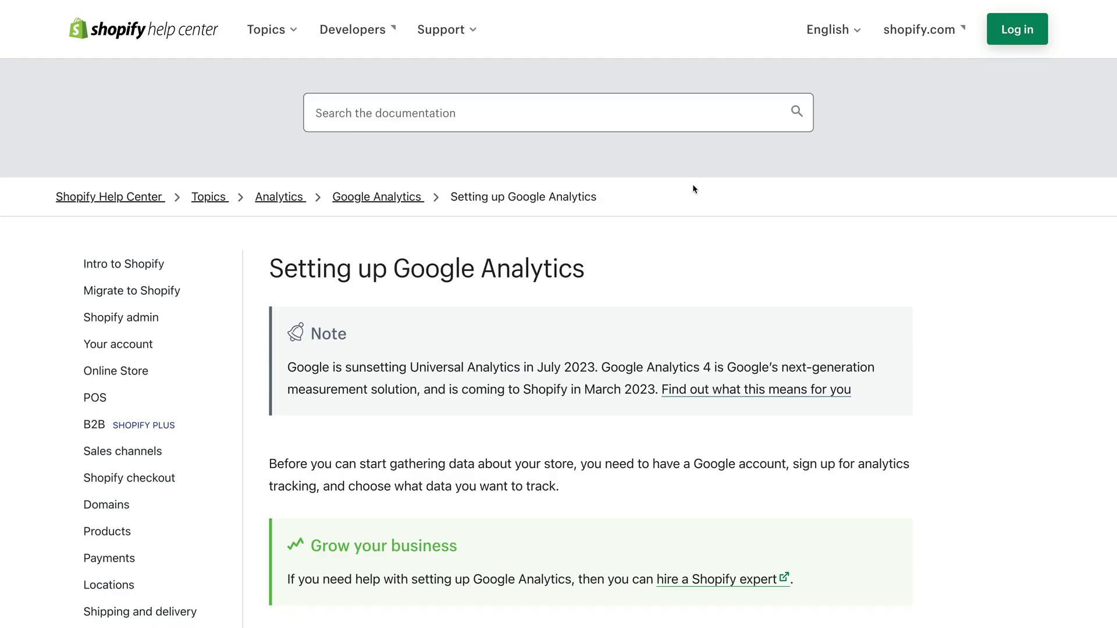
Highlight the Google Analytics 4 sentence in the Shopify article's Note box.
scroll(692, 189, down, 3)
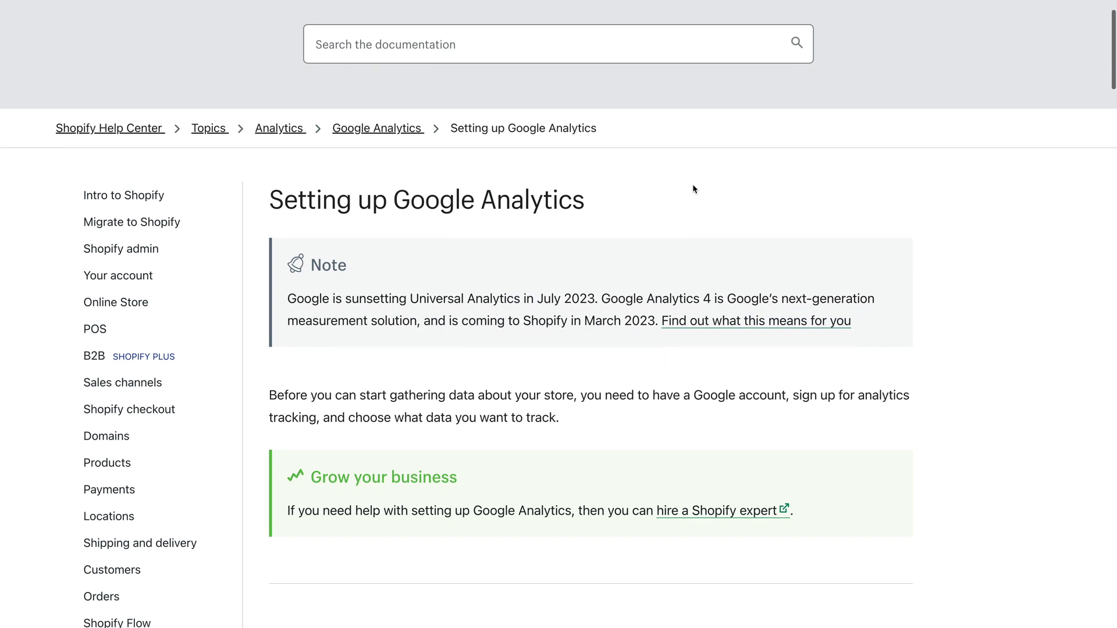
drag(601, 256, 658, 279)
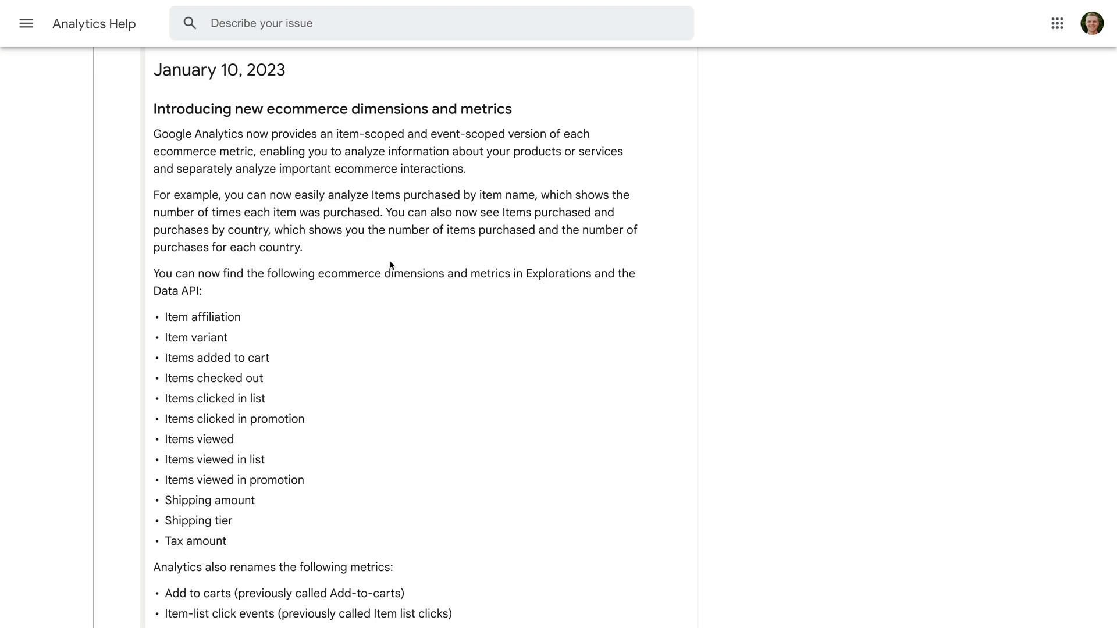
Highlight the Item variant, Items added to cart, Items viewed and Shipping amount metrics.
scroll(317, 302, down, 1)
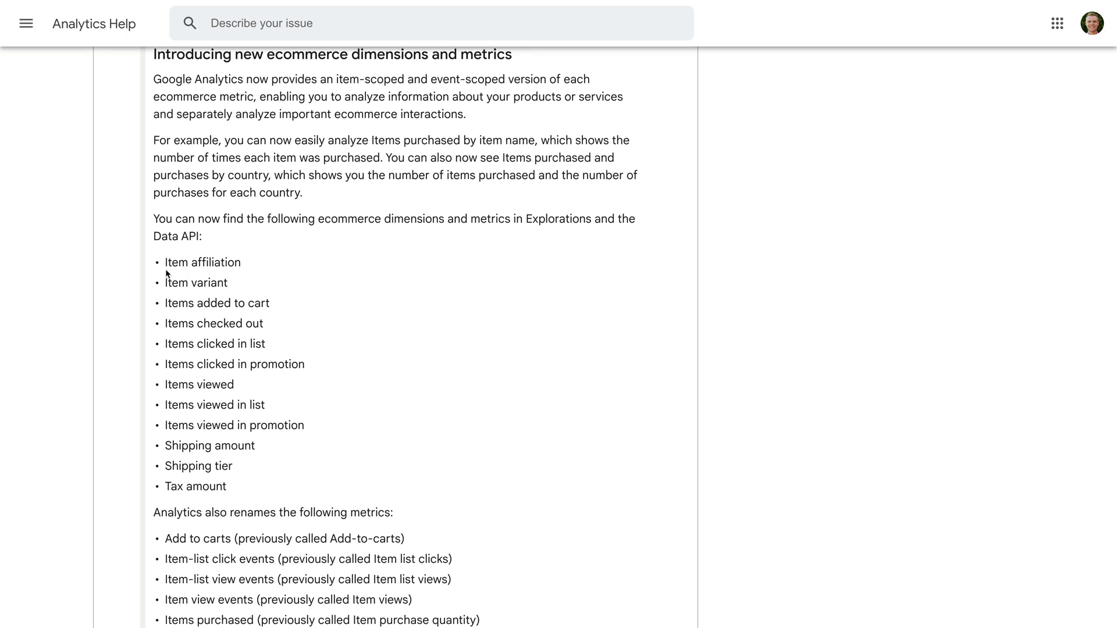
drag(164, 283, 229, 283)
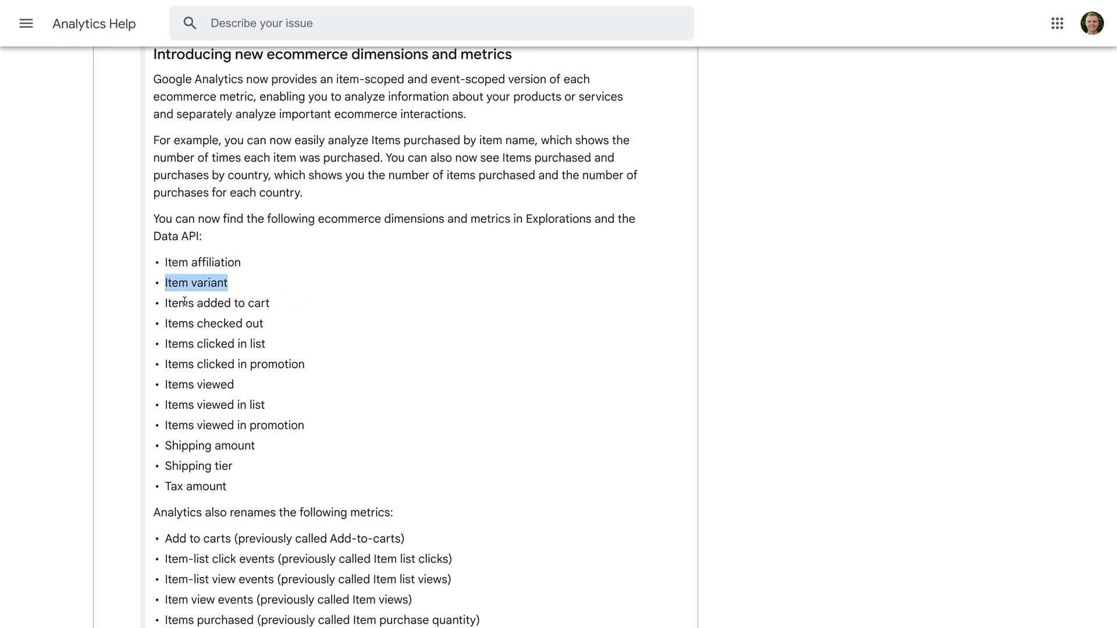
drag(166, 303, 278, 306)
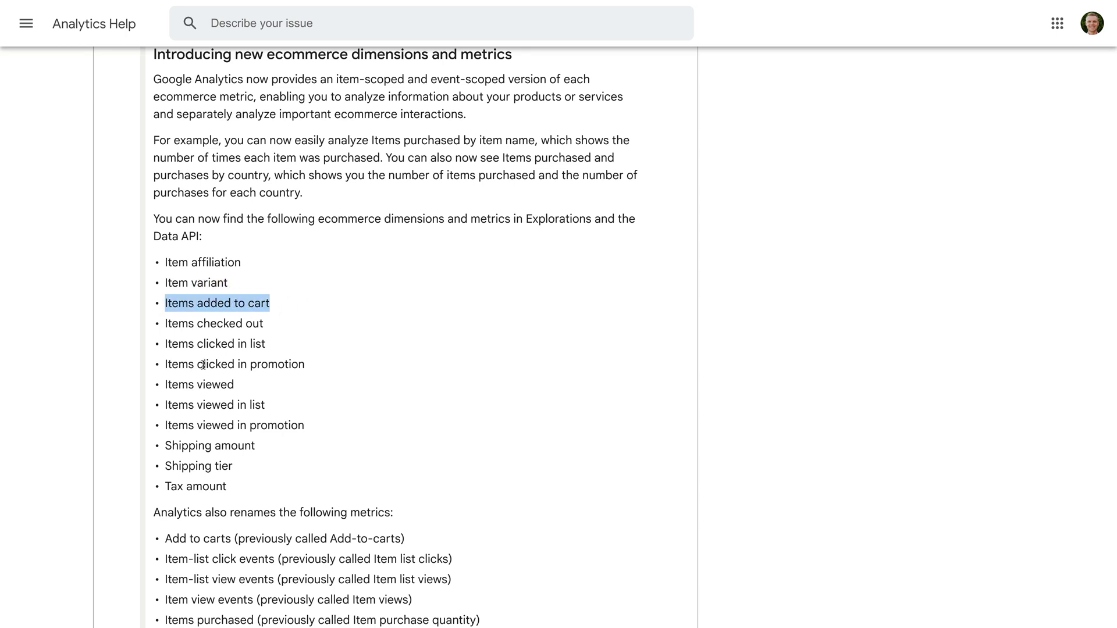
drag(164, 385, 235, 385)
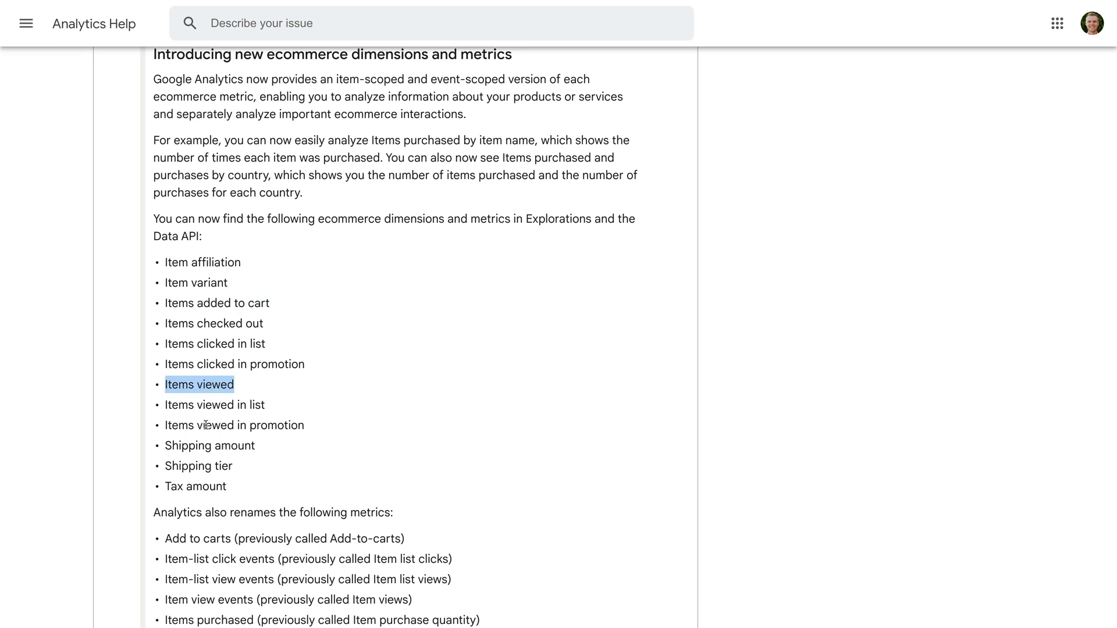
drag(165, 446, 261, 446)
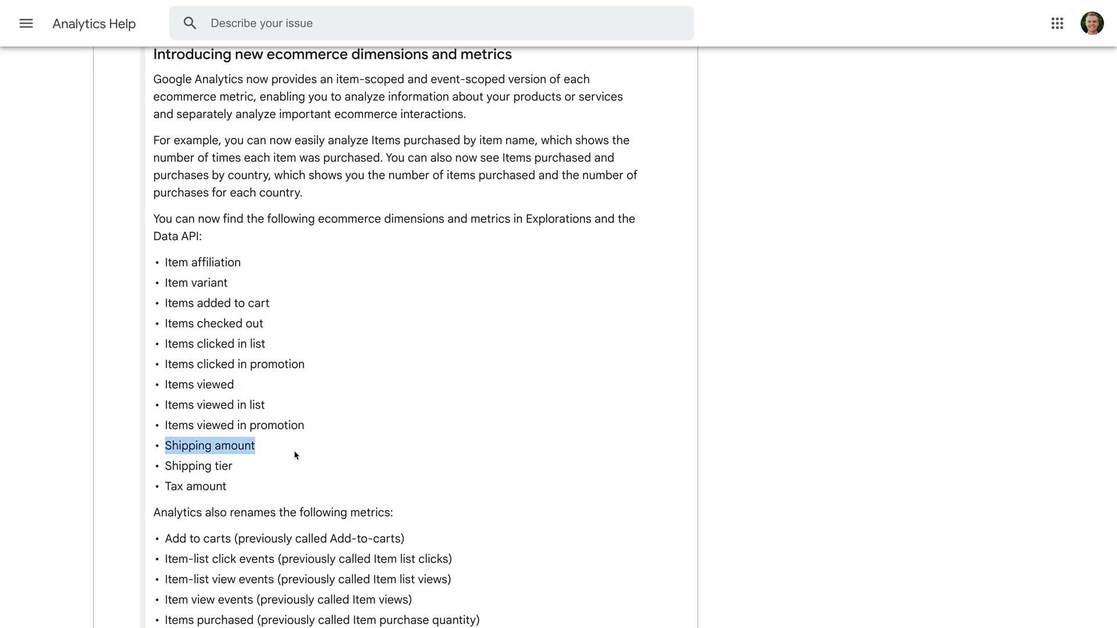
scroll(295, 454, down, 1)
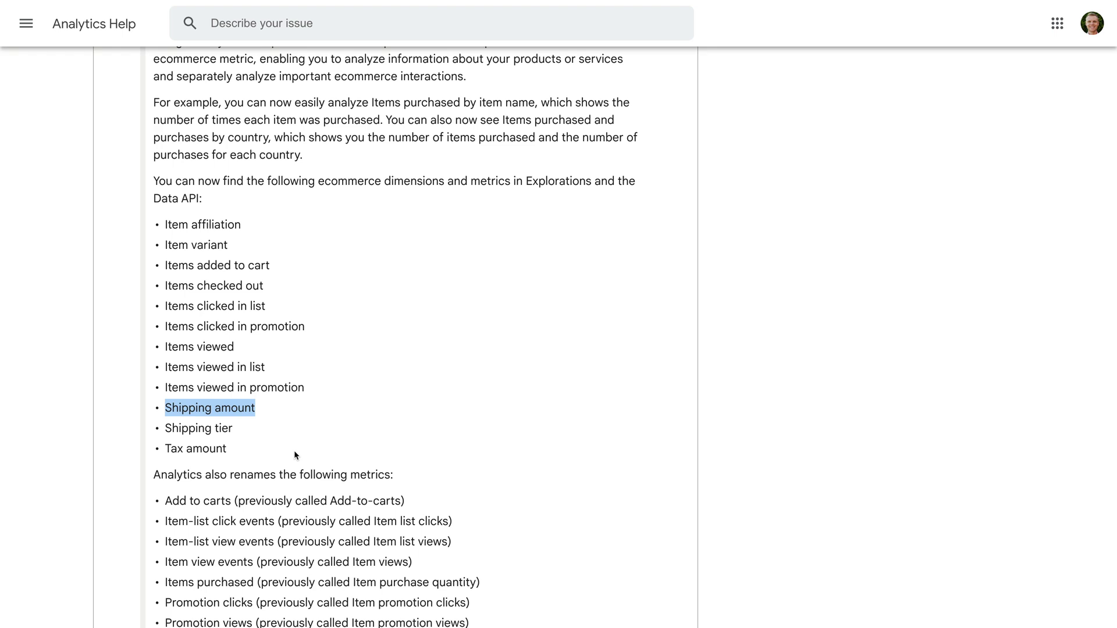
click(294, 450)
Scroll down to the release note's Note paragraph and highlight its opening.
scroll(294, 450, down, 3)
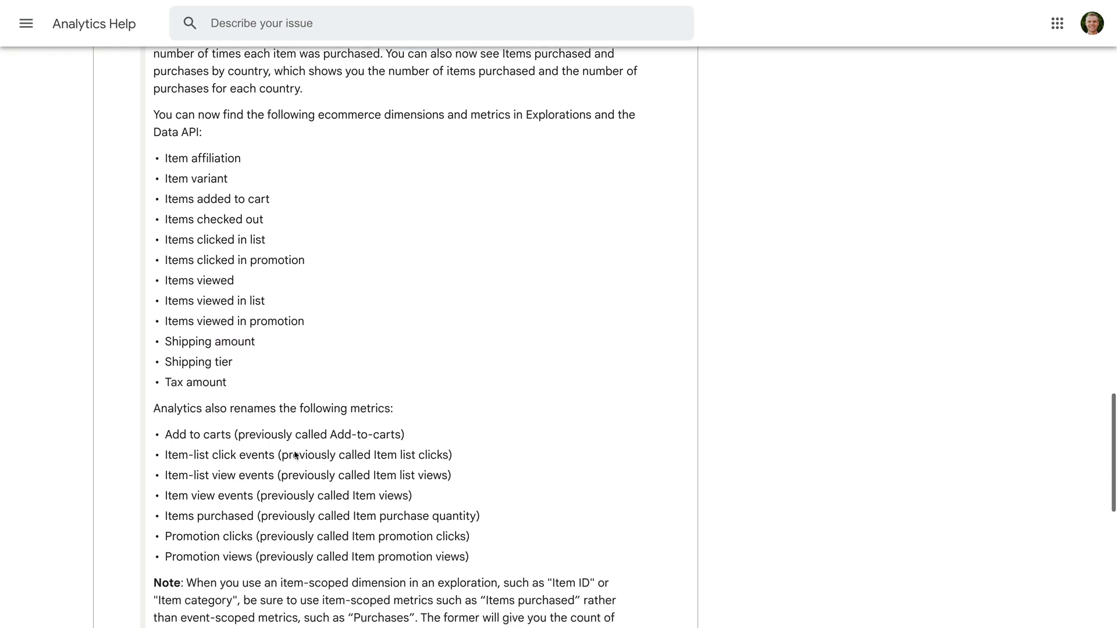
scroll(295, 455, down, 1)
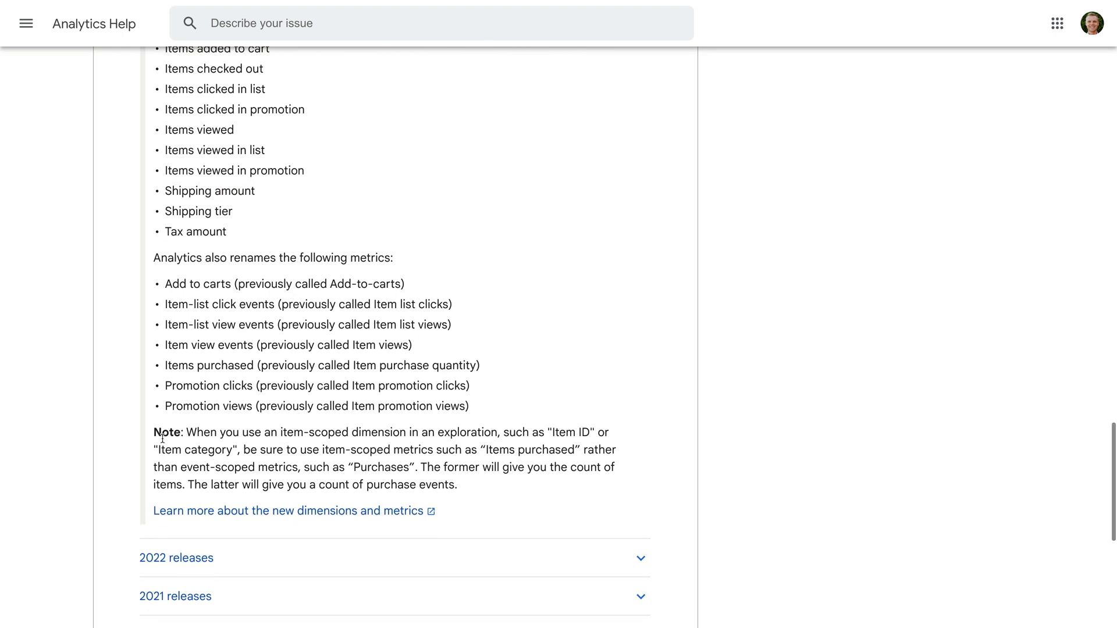
drag(155, 437, 186, 436)
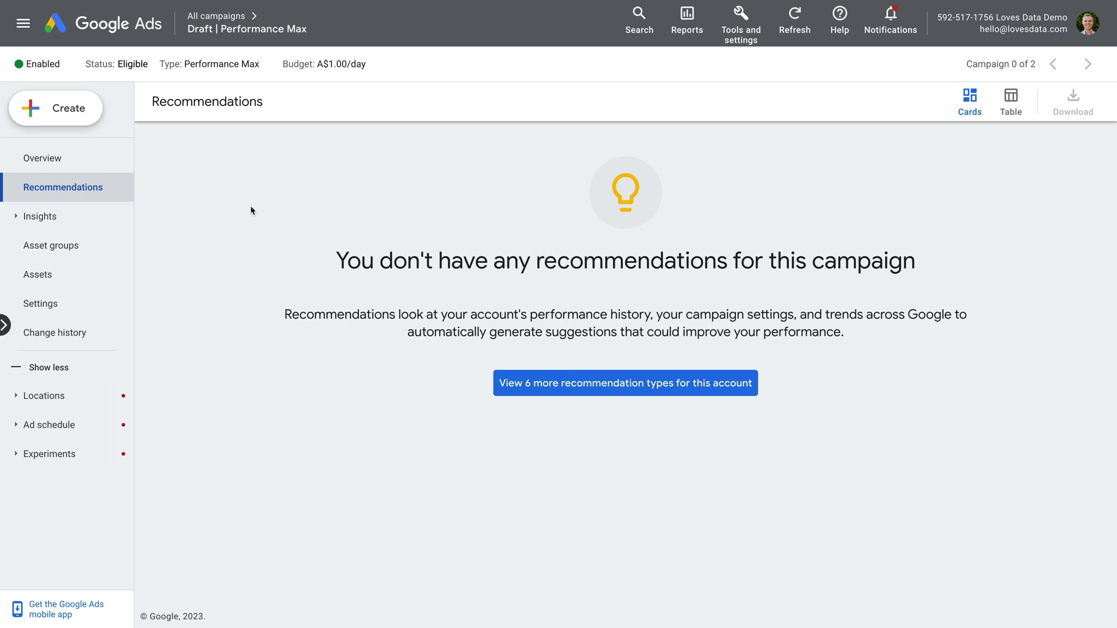
Create a new Performance Max experiment of type Test uplift from Performance Max.
click(85, 454)
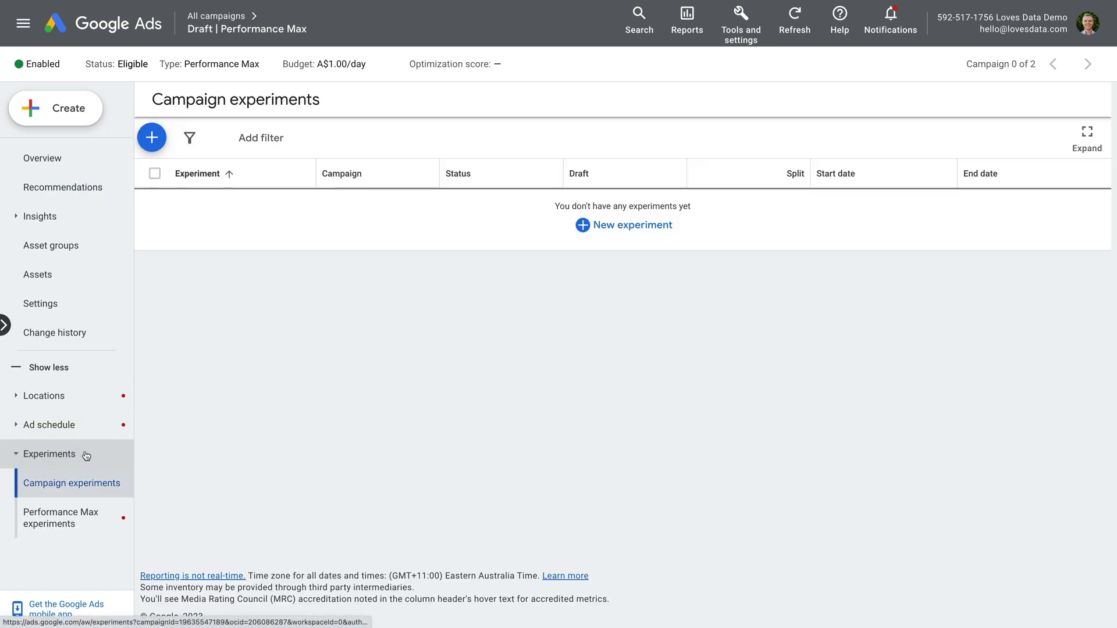
click(97, 527)
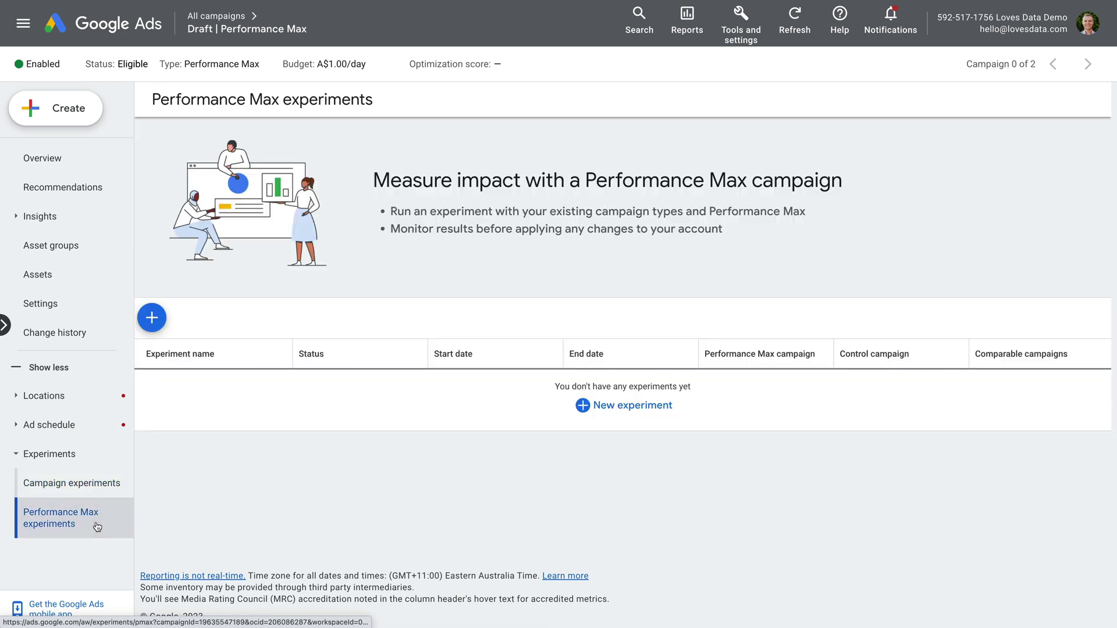
click(151, 319)
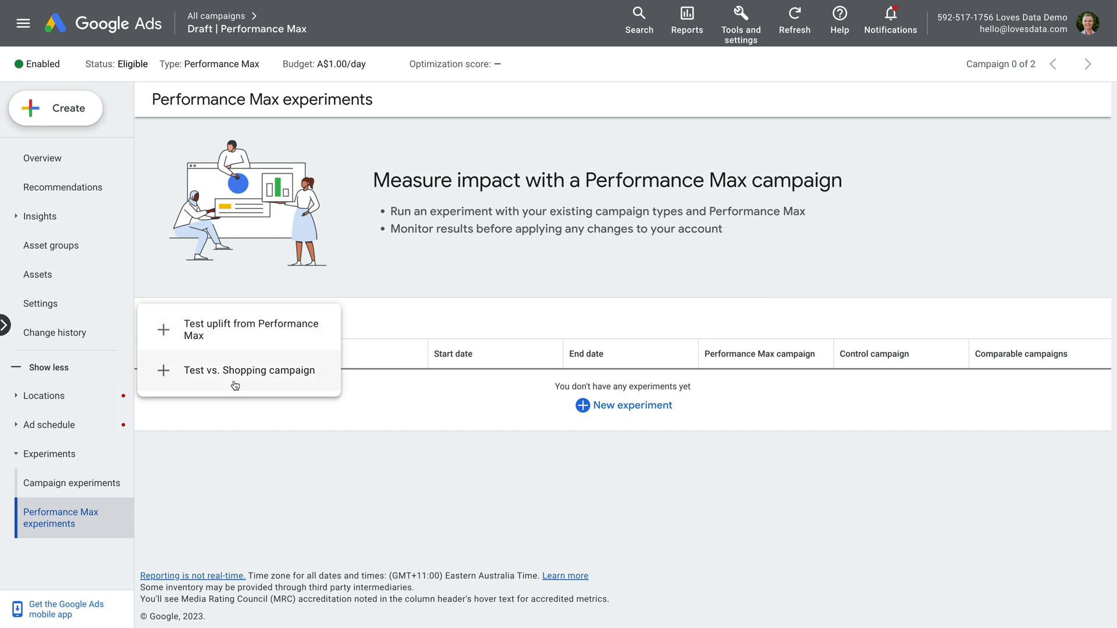
click(222, 336)
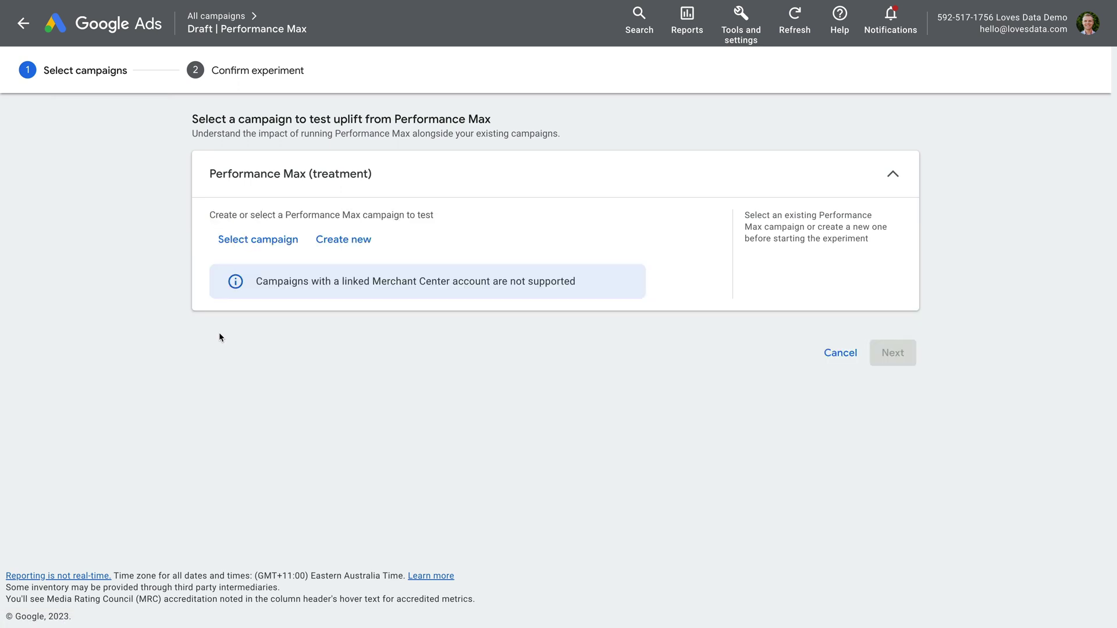
Select Draft | Performance Max as the treatment campaign and continue to confirmation.
click(279, 247)
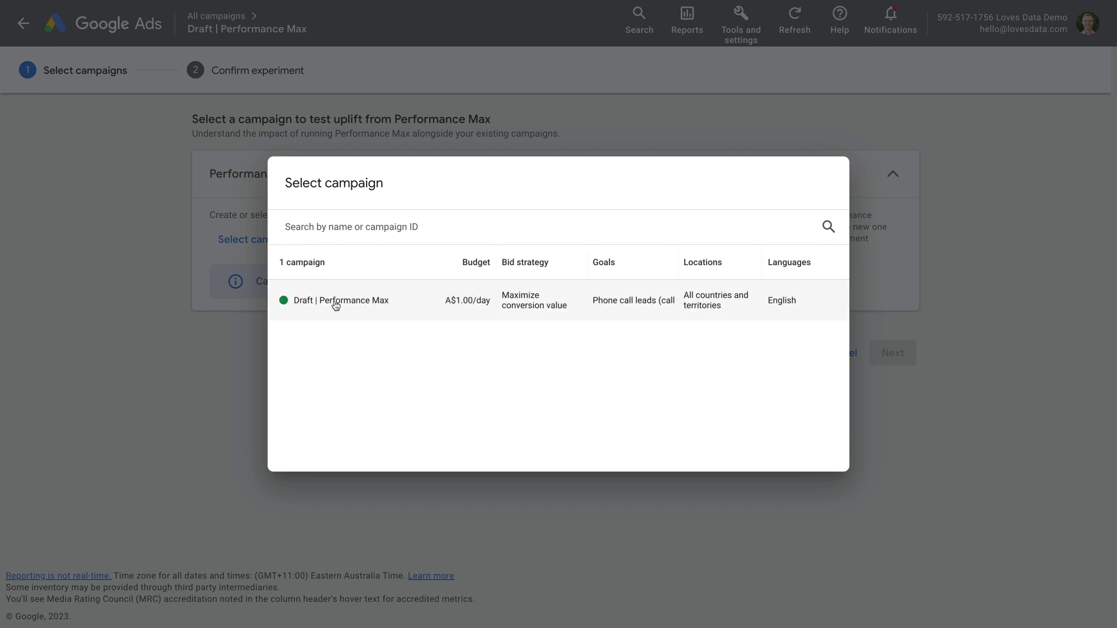
click(334, 300)
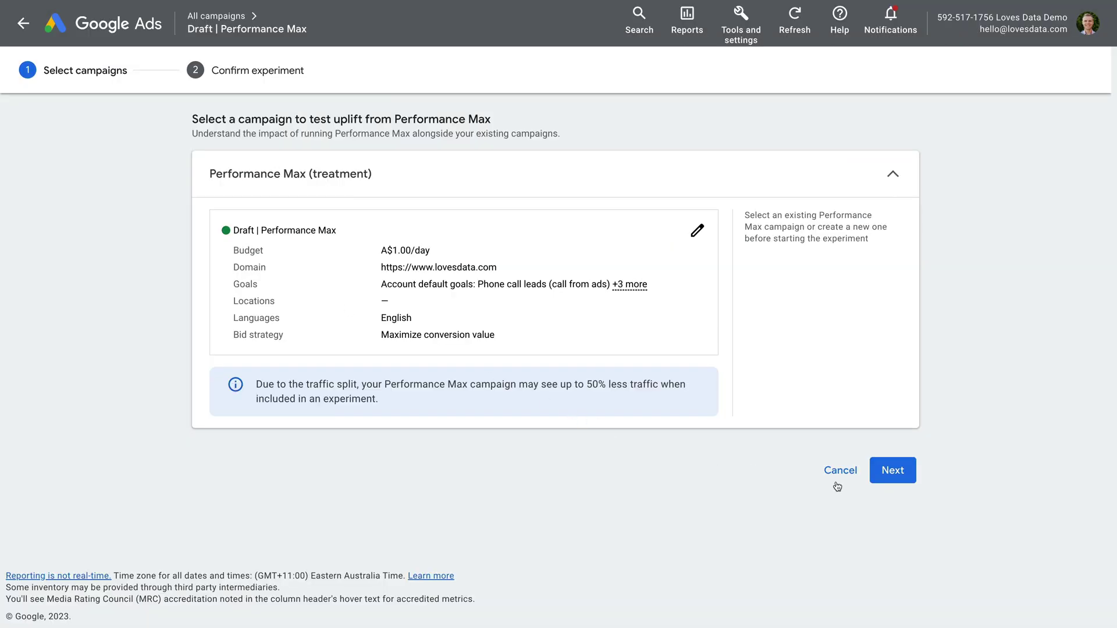
click(910, 473)
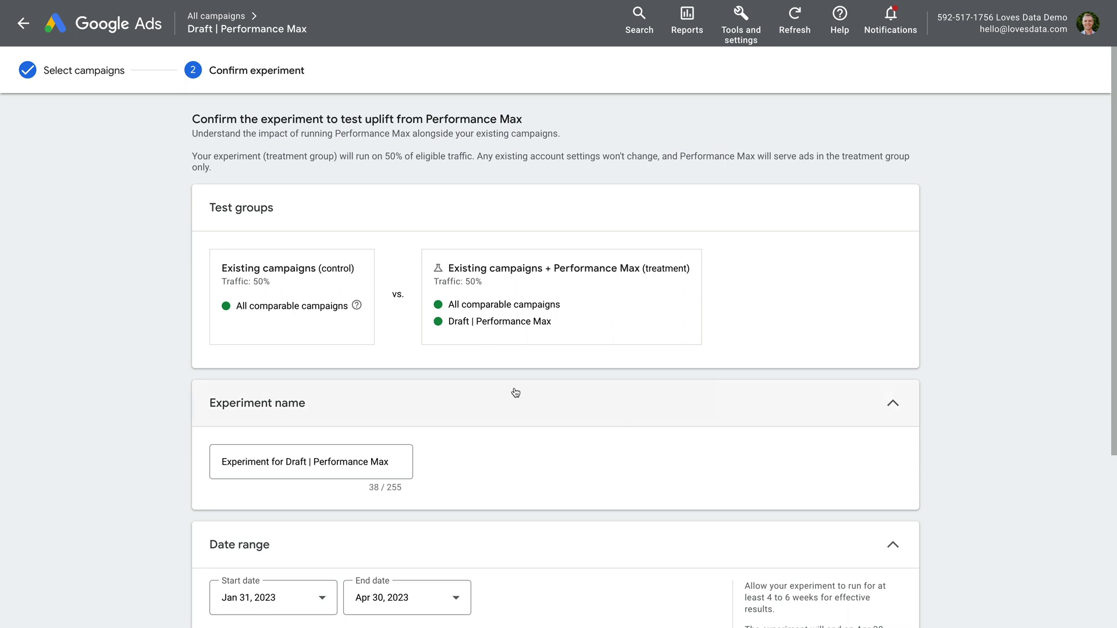
Highlight the control and treatment group titles on the experiment confirmation page.
drag(221, 268, 299, 270)
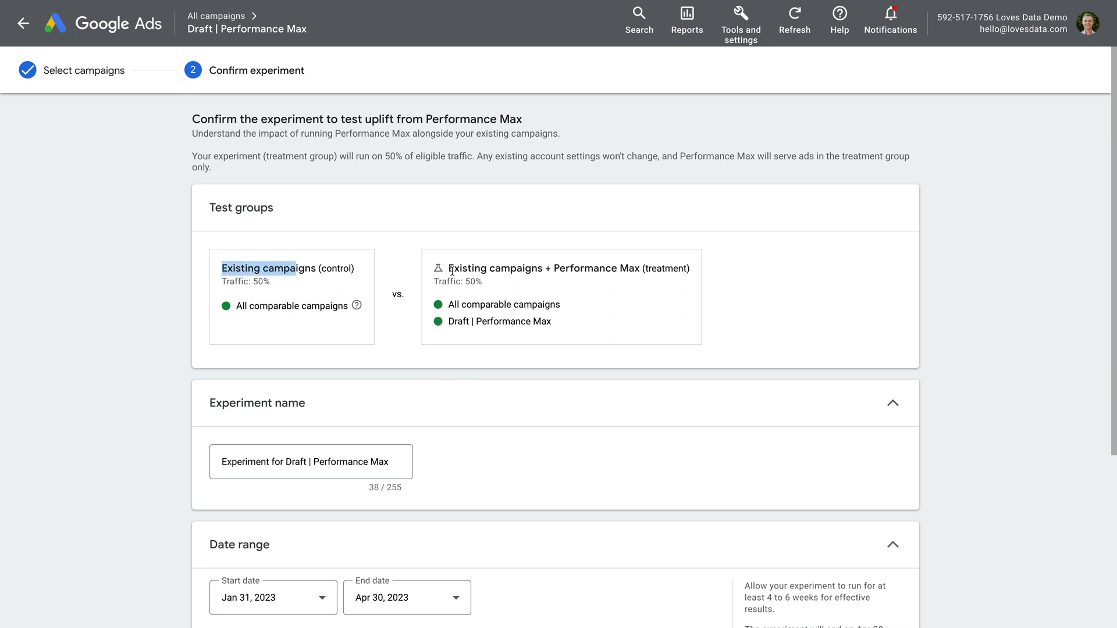
drag(448, 268, 657, 295)
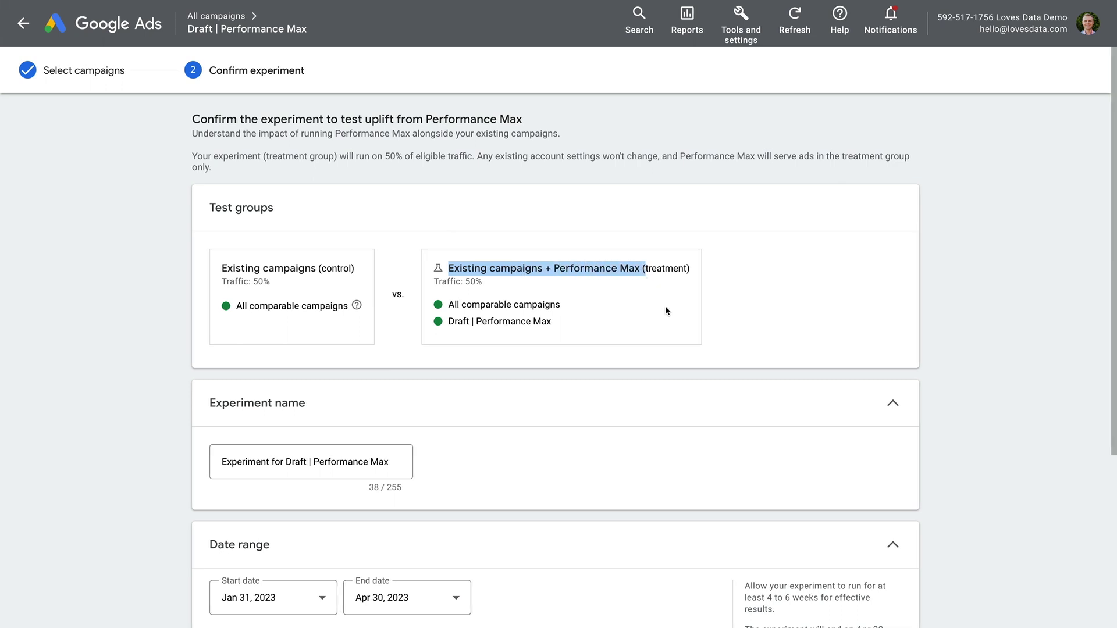
click(673, 351)
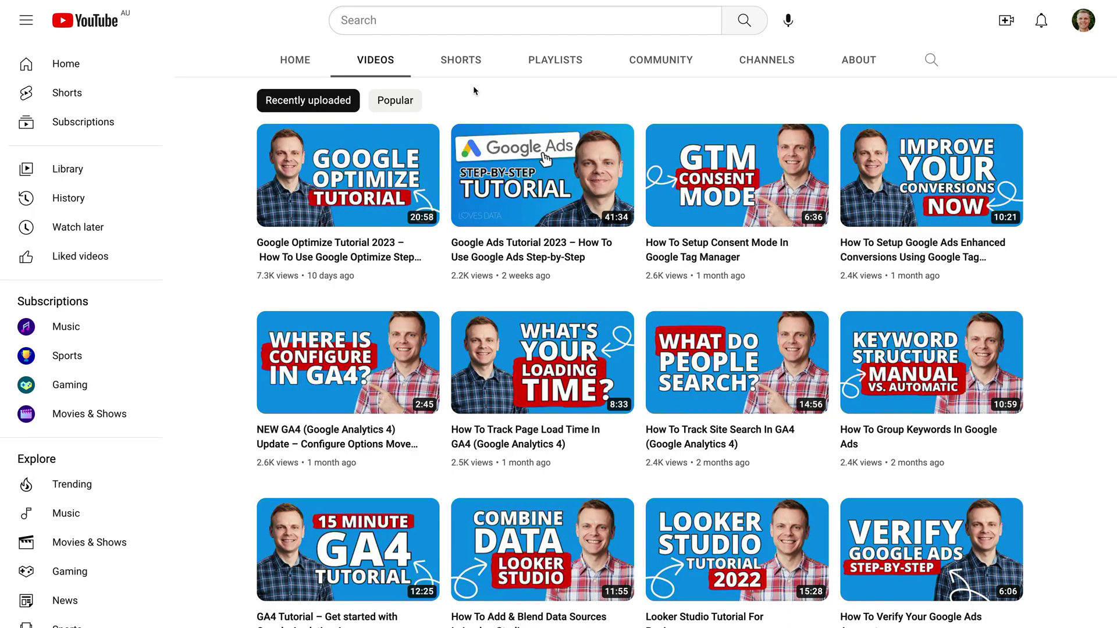
mouse_move(560, 203)
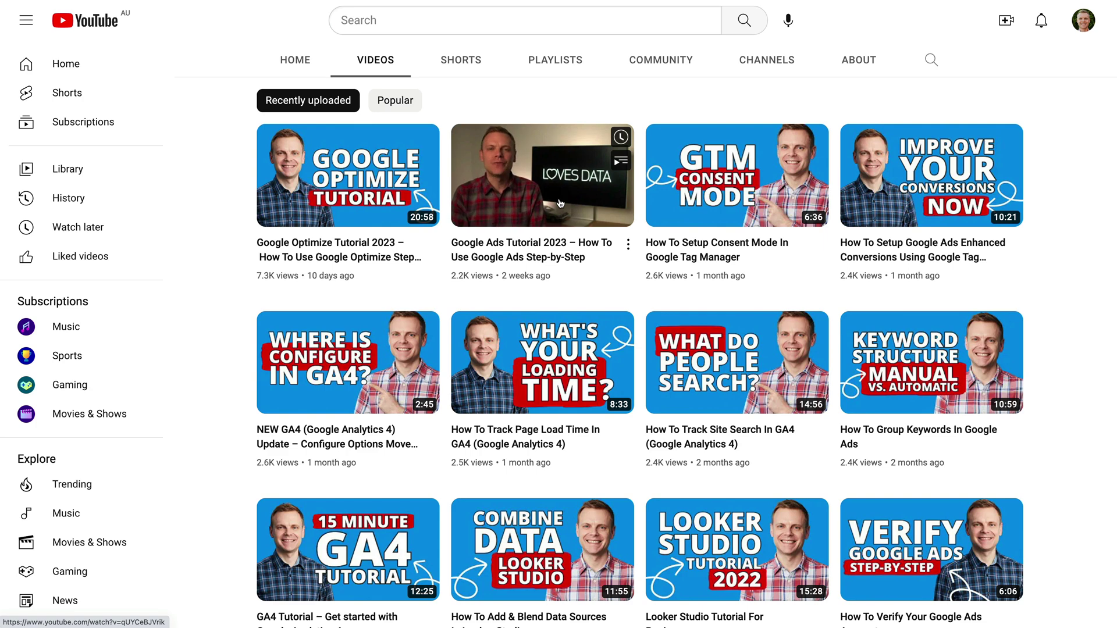
scroll(639, 294, down, 2)
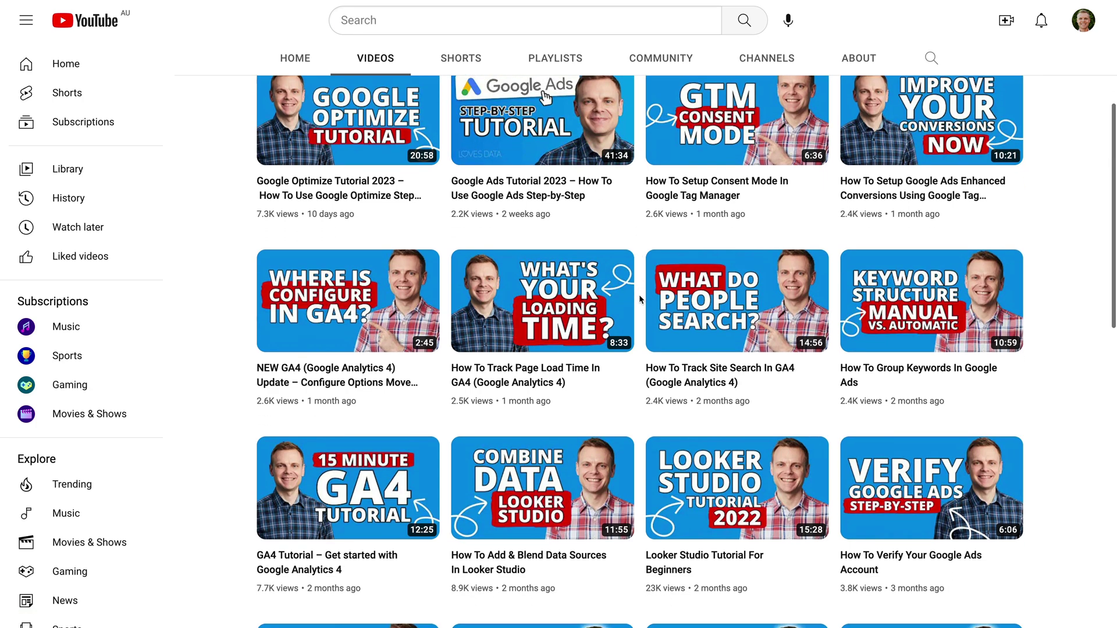
scroll(636, 292, down, 1)
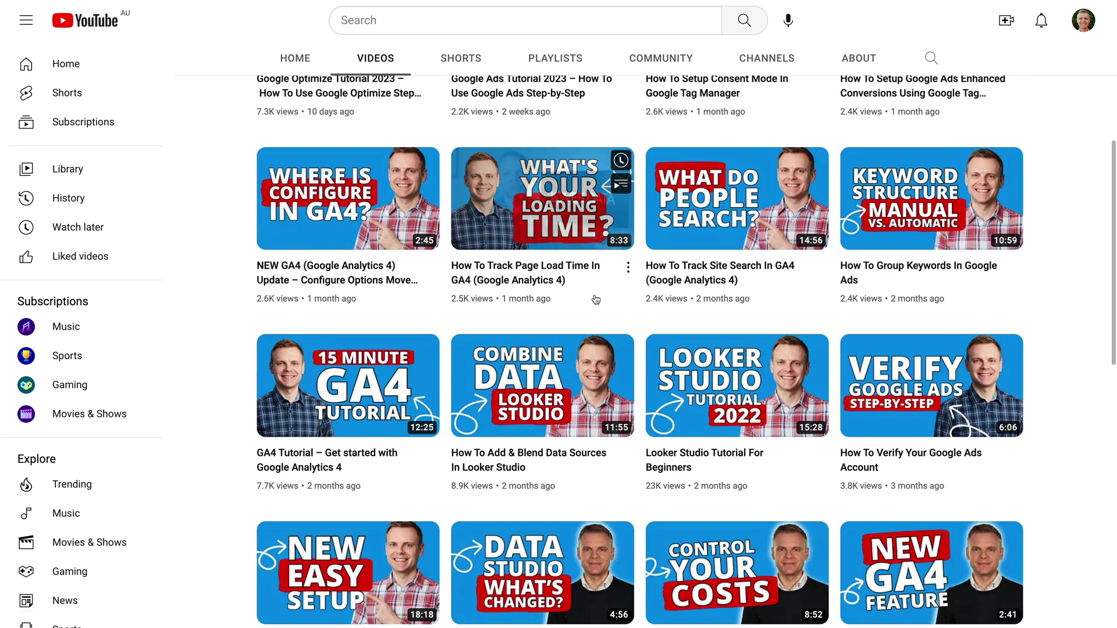
scroll(581, 326, down, 1)
mouse_move(386, 339)
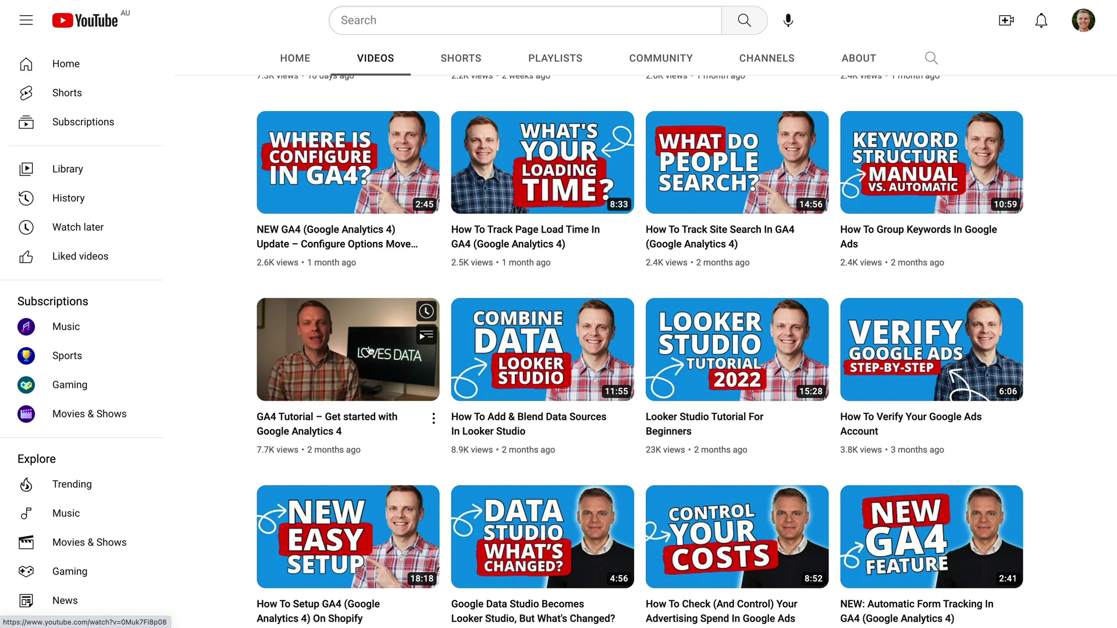
scroll(494, 276, up, 3)
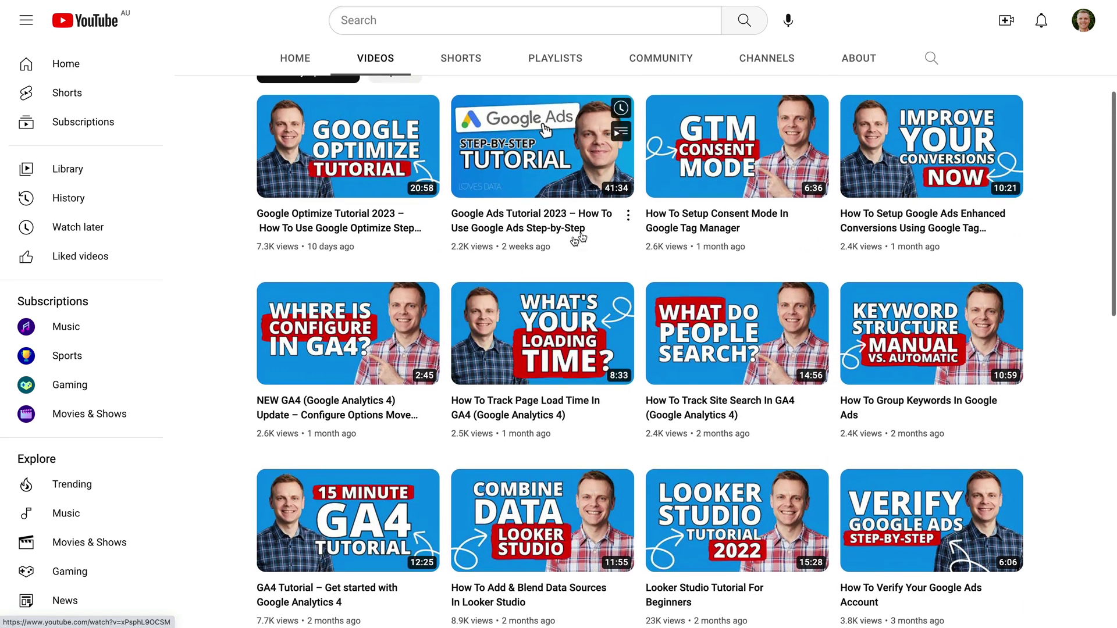
mouse_move(722, 184)
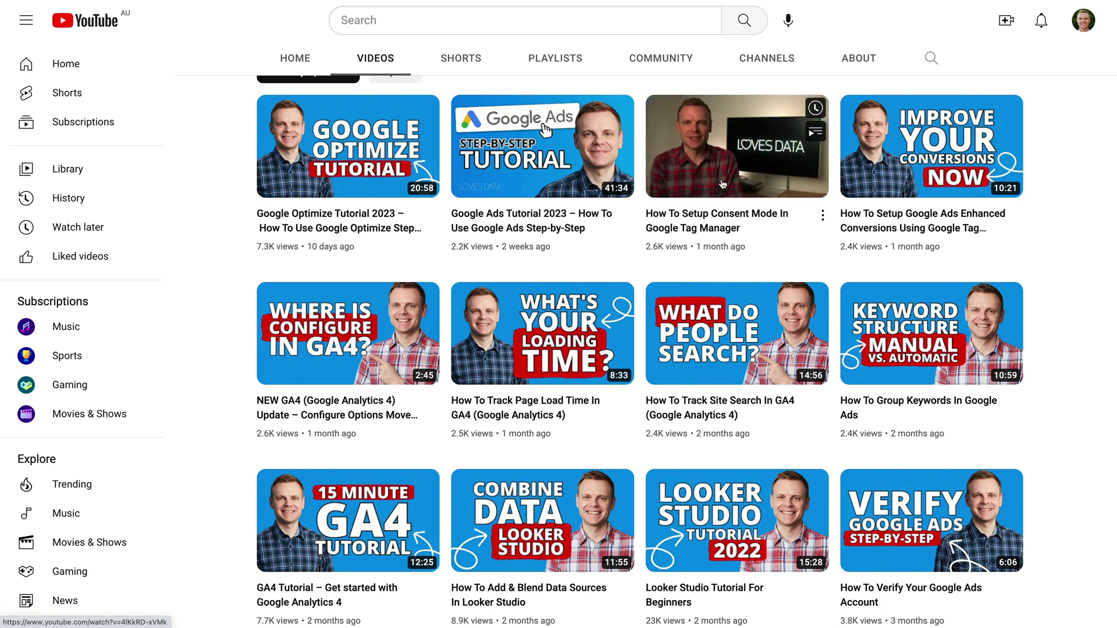
mouse_move(916, 169)
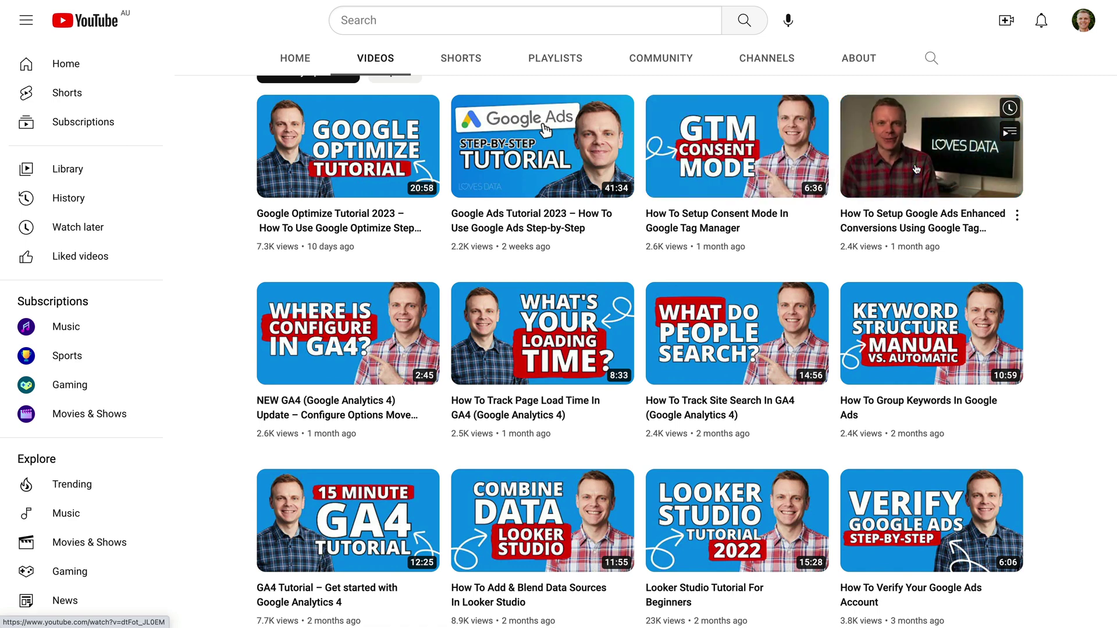